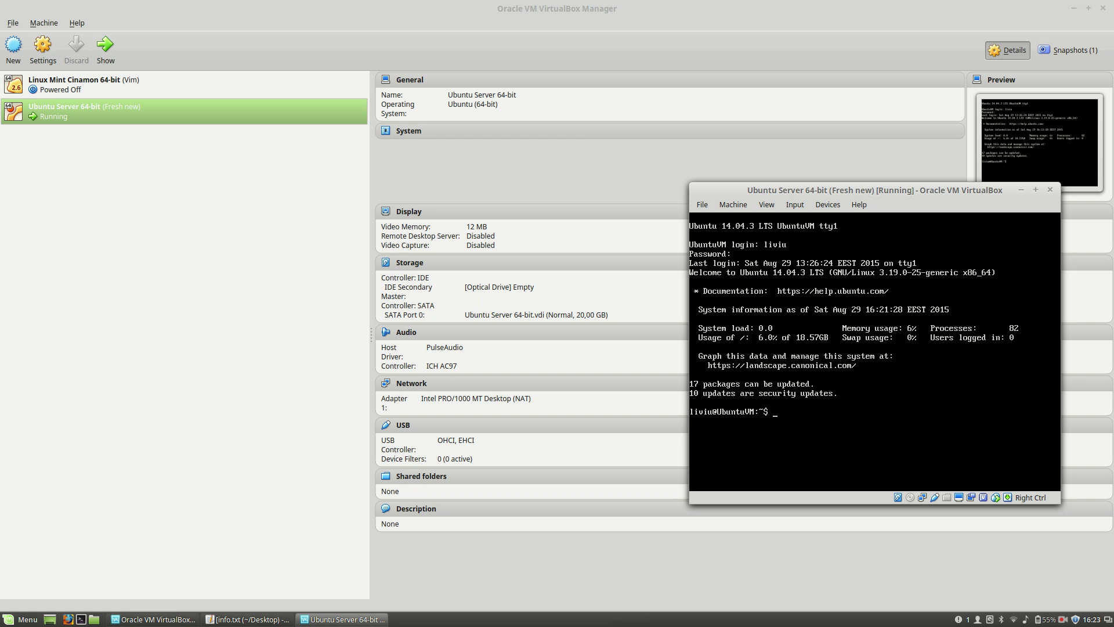
# - Snap the gedit info.txt notes to the left half, hide VirtualBox Manager and focus the VM window
pyautogui.click(250, 619)
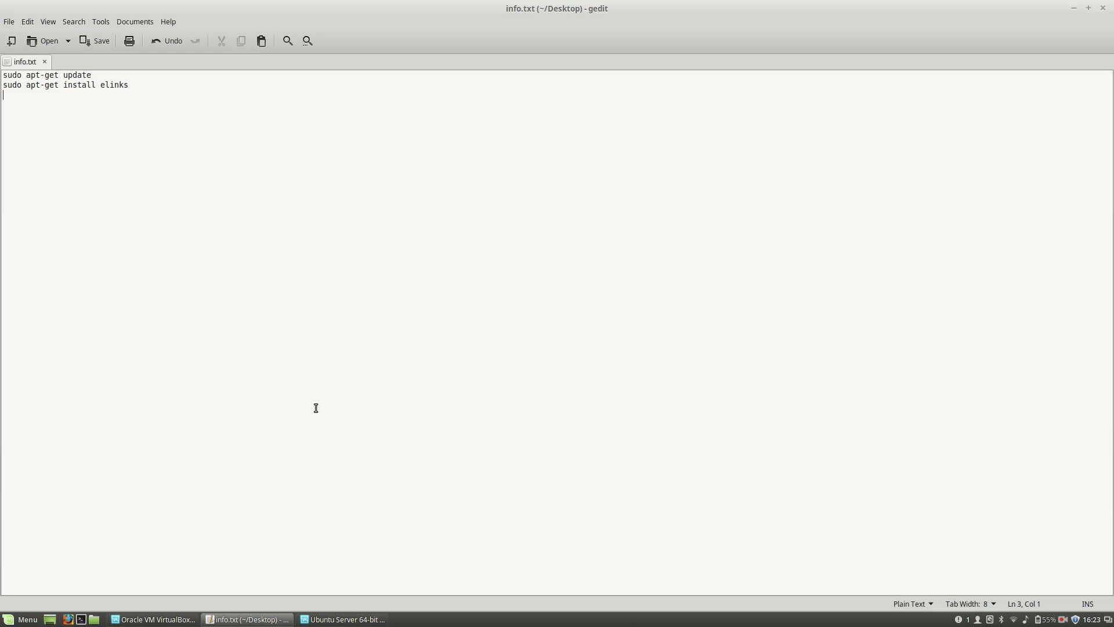
pyautogui.doubleClick(522, 13)
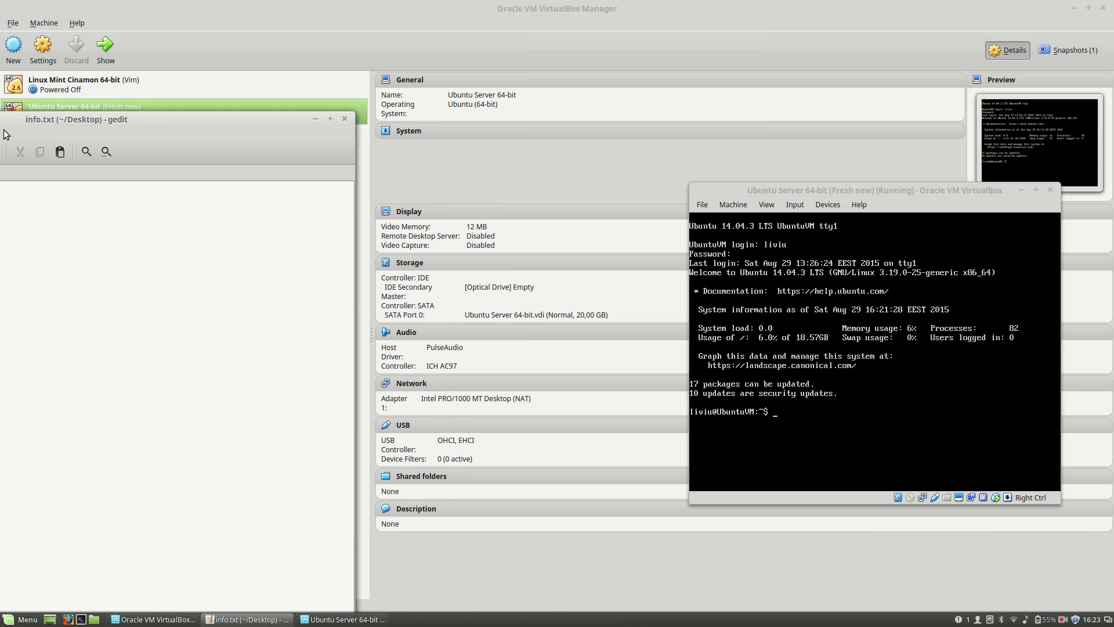
pyautogui.moveTo(70, 119); pyautogui.dragTo(2, 119)
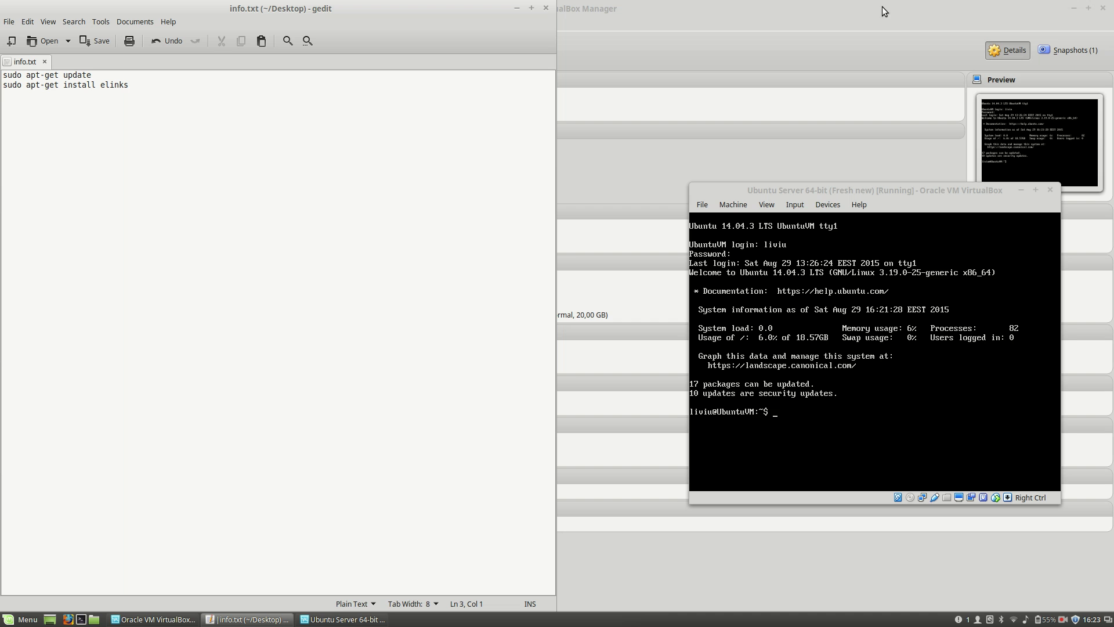
pyautogui.click(1072, 8)
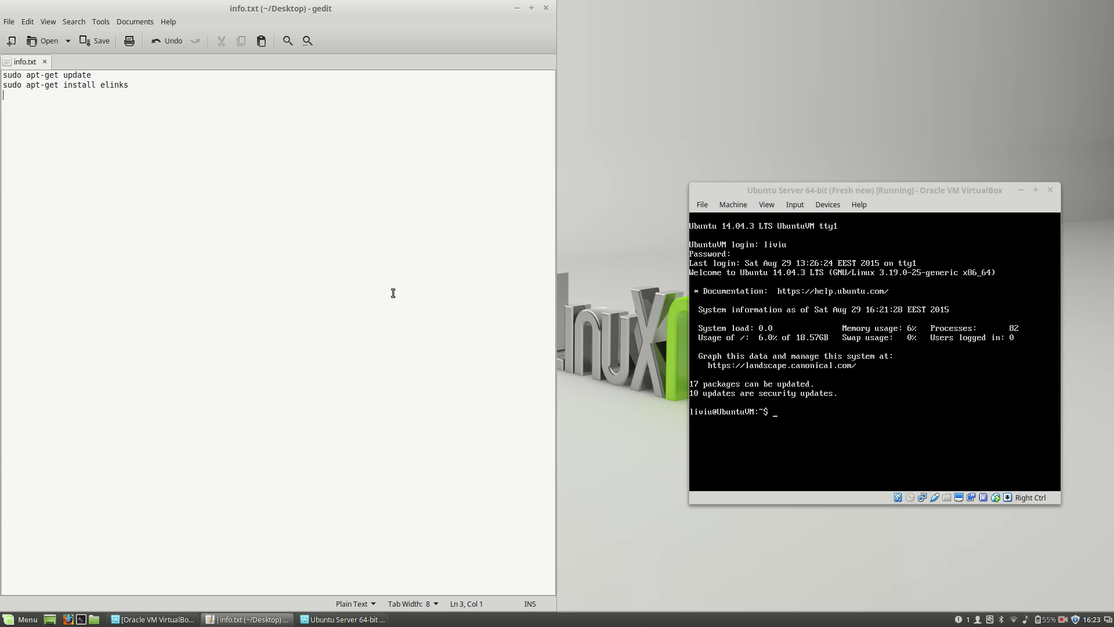
pyautogui.click(912, 191)
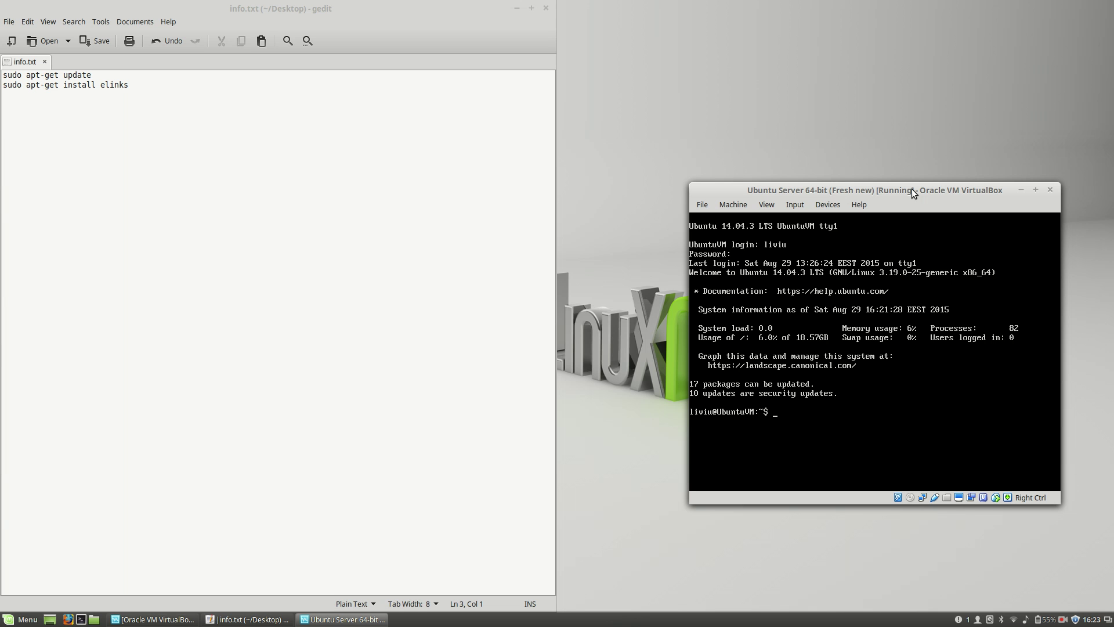
# - Run sudo apt-get update in the Ubuntu guest, entering the sudo password
pyautogui.write('sudo apt-getg')
pyautogui.press('BackSpace')
pyautogui.write('update')
pyautogui.press('Return')
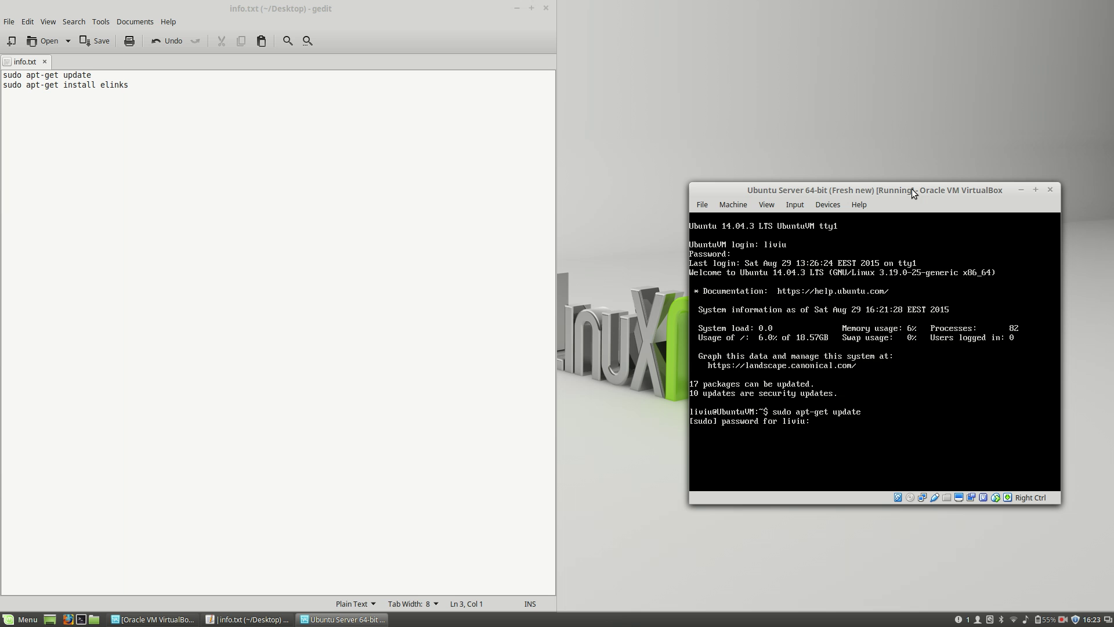
pyautogui.press('Return')
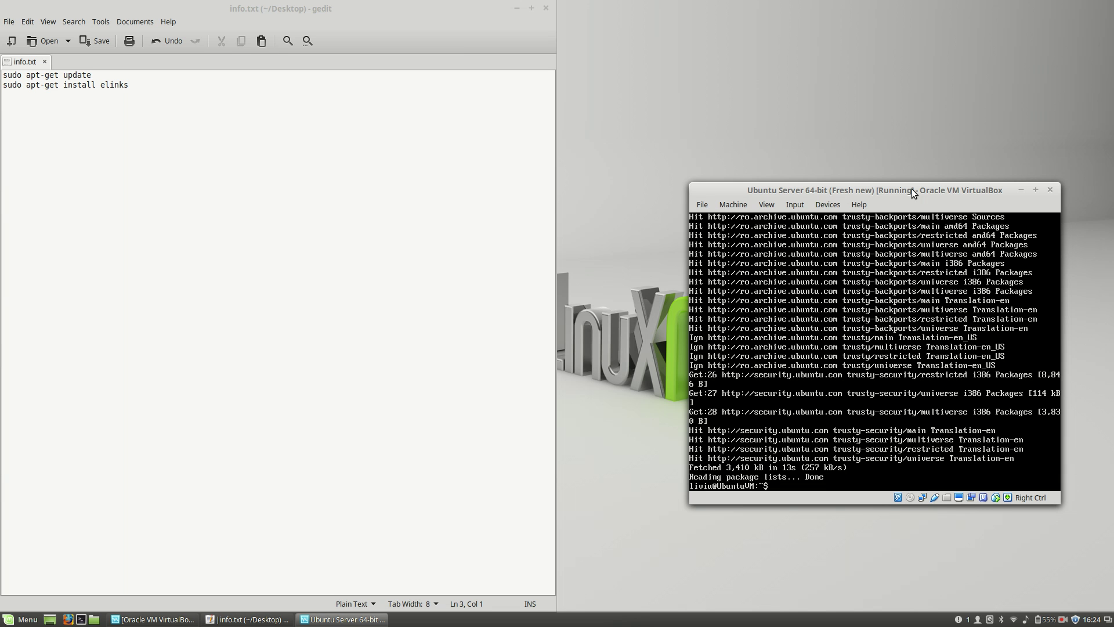
# - Run sudo apt-get install elinks and answer y to install it with its four dependencies
pyautogui.write('sudo apt-get install elinks')
pyautogui.press('Return')
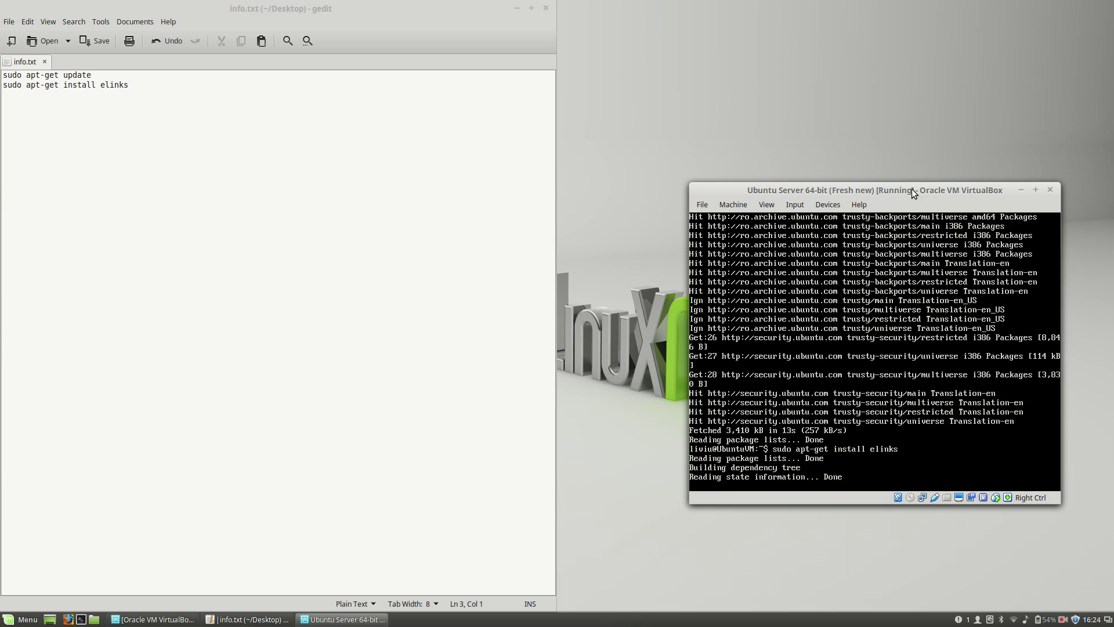
pyautogui.write('y')
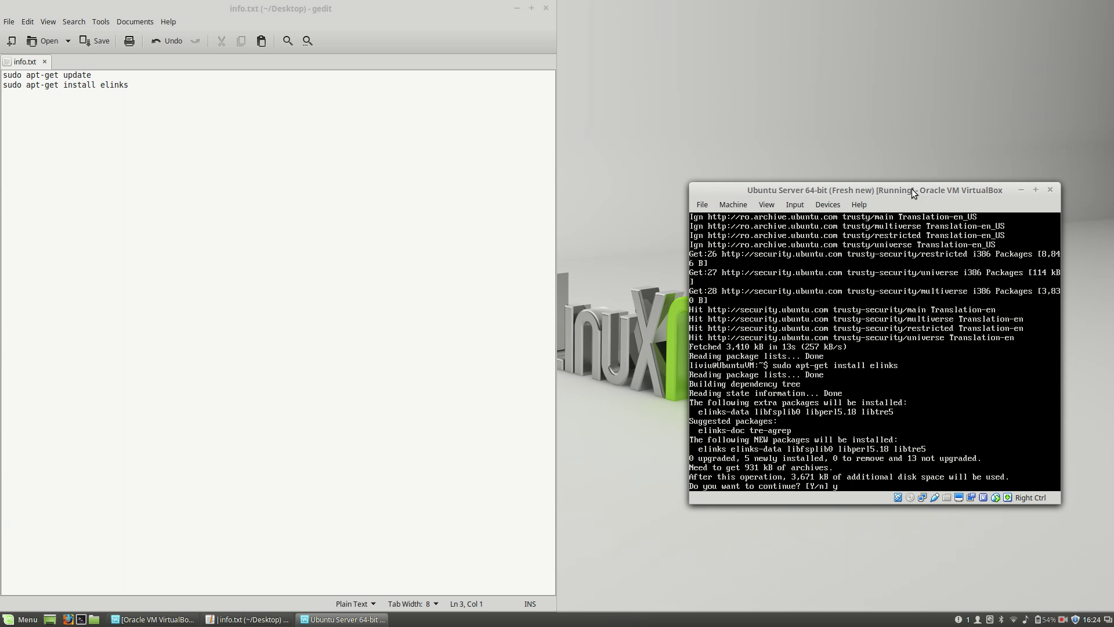
pyautogui.press('Return')
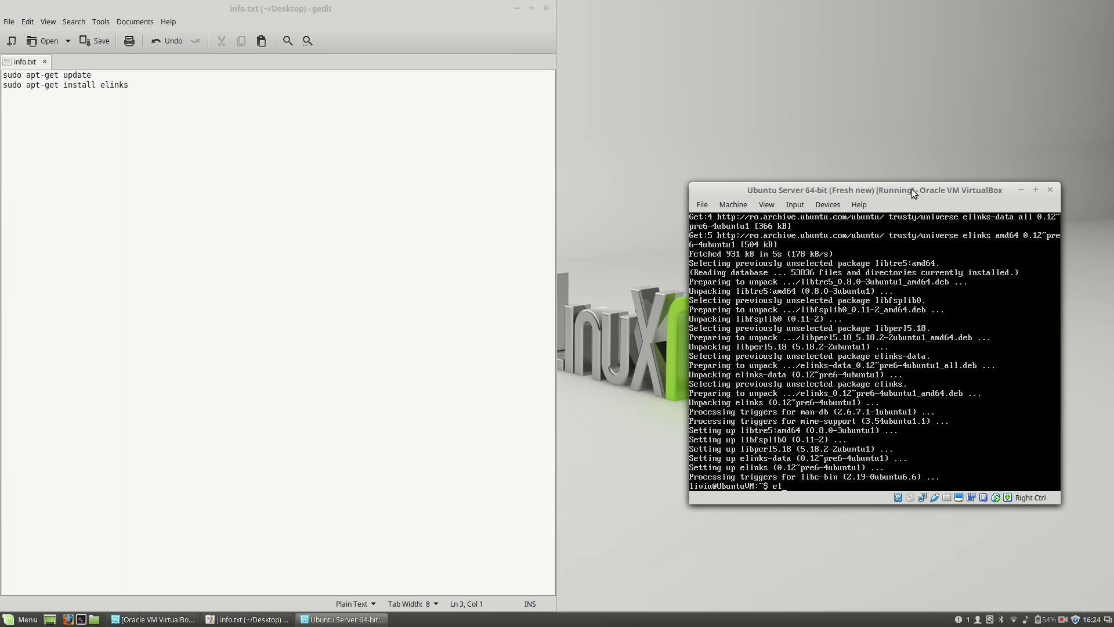
# - Launch elinks from the shell and dismiss the Welcome dialog to reach the Go to URL box
pyautogui.write('in')
pyautogui.press('BackSpace')
pyautogui.write('nks')
pyautogui.press('Return')
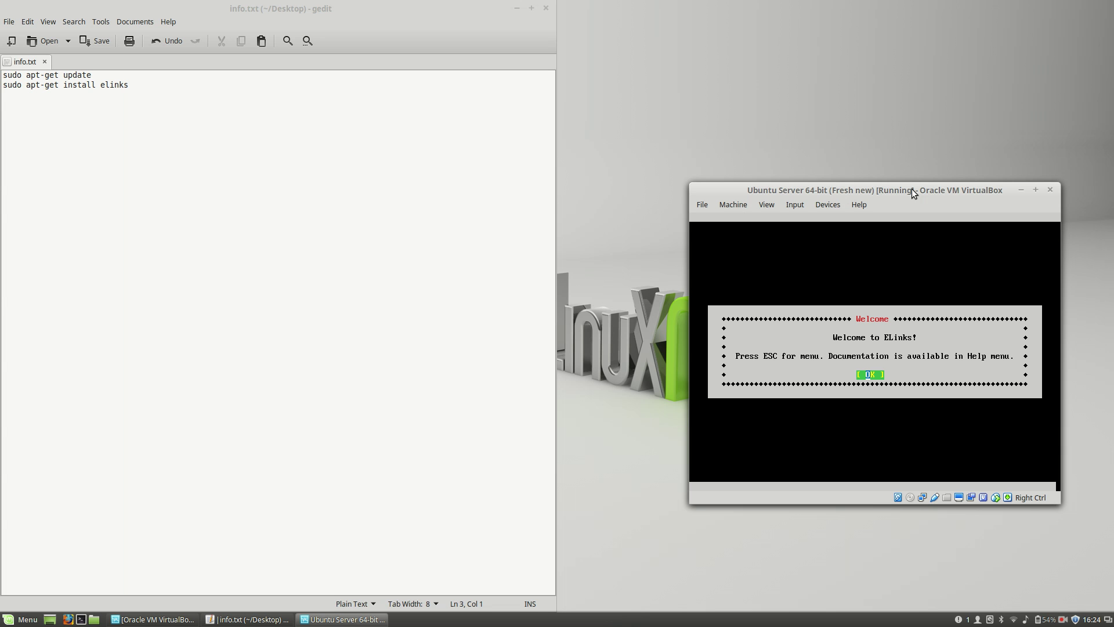
pyautogui.press('Return')
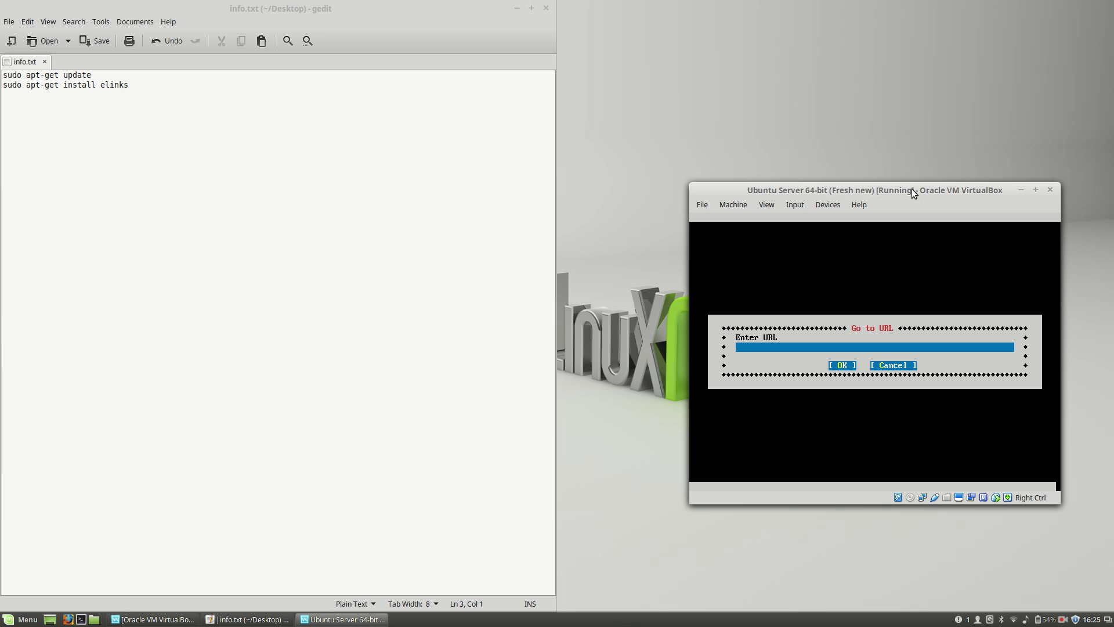
# - Load liviubalan.com, step down through its links, then return to the top of the page
pyautogui.write('liviubalan.com')
pyautogui.press('Return')
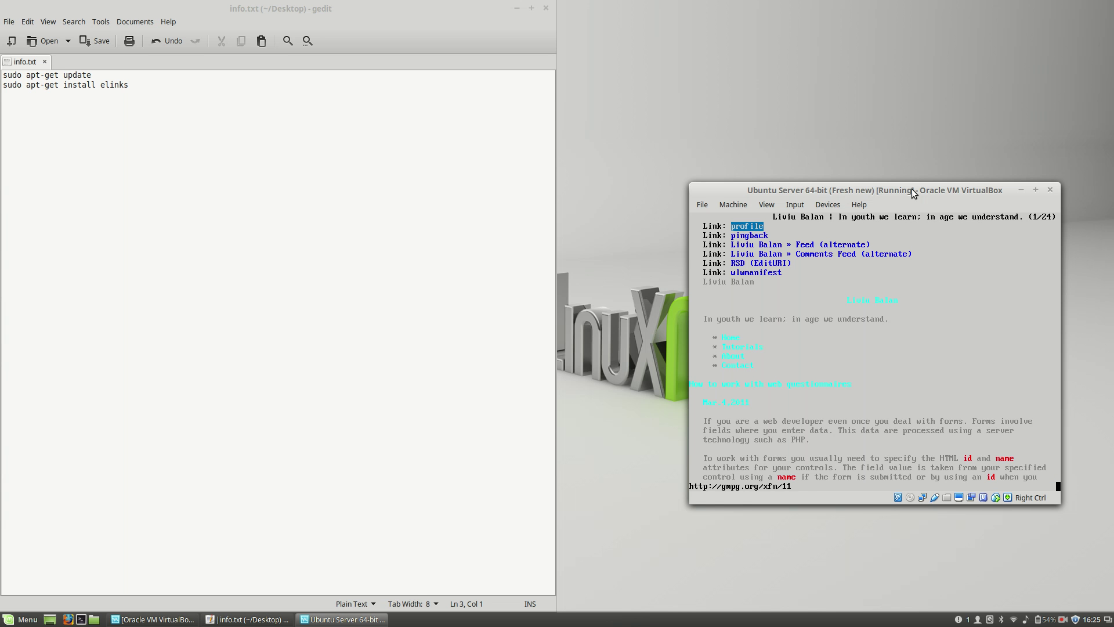
pyautogui.press('Down')
pyautogui.press('Down')
pyautogui.press('Down')
pyautogui.press('Down')
pyautogui.press('Down')
pyautogui.press('Down')
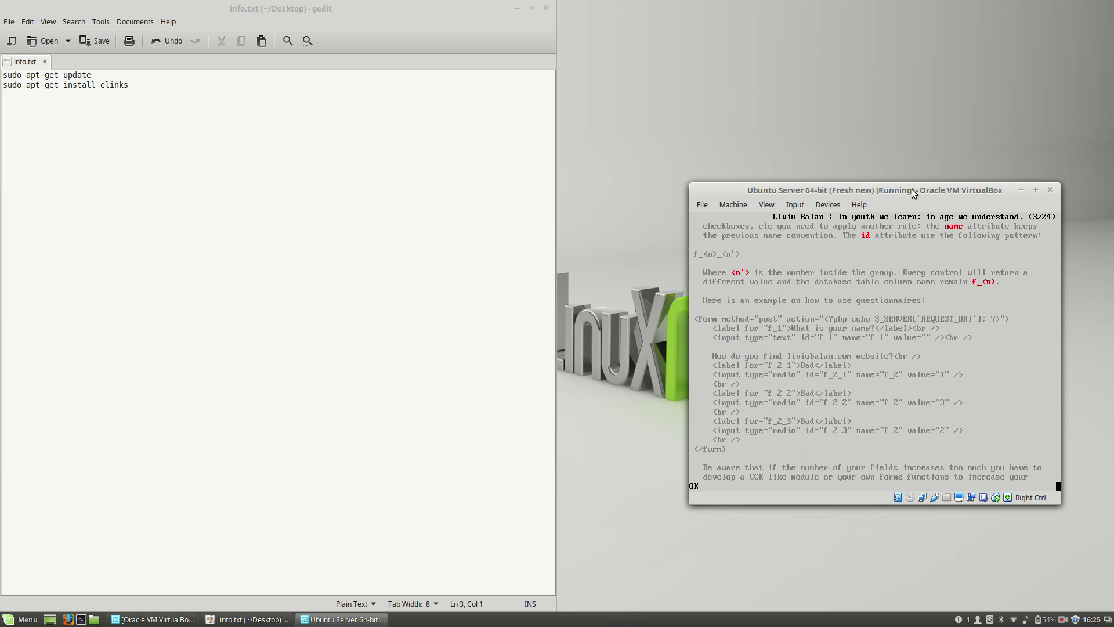
pyautogui.press('Home')
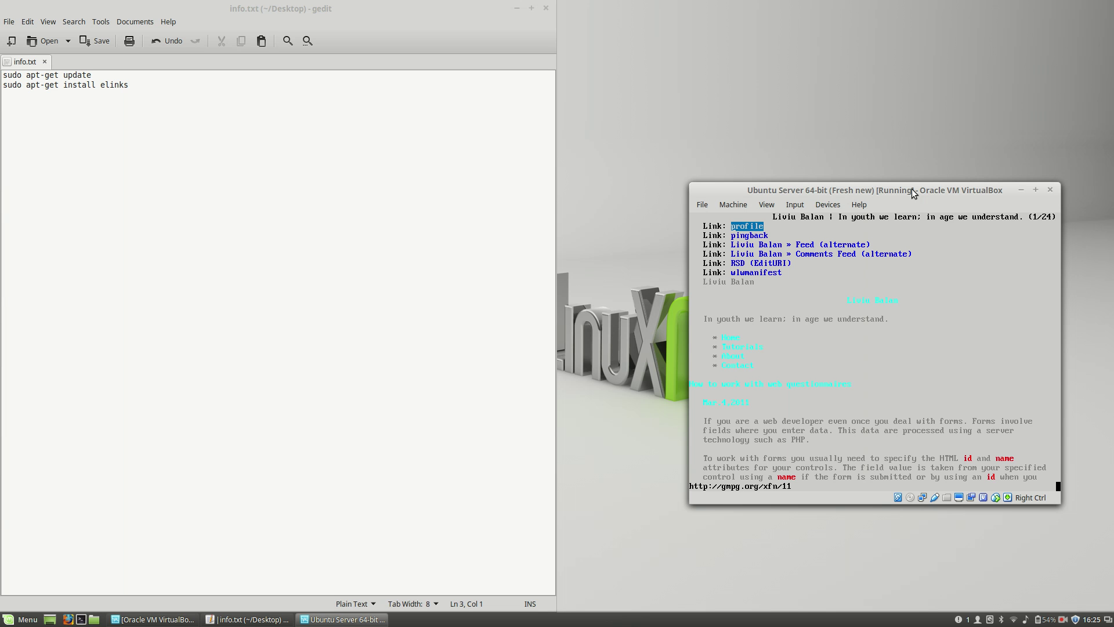
# - Go to google.ro using the g shortcut for a new URL
pyautogui.press('g')
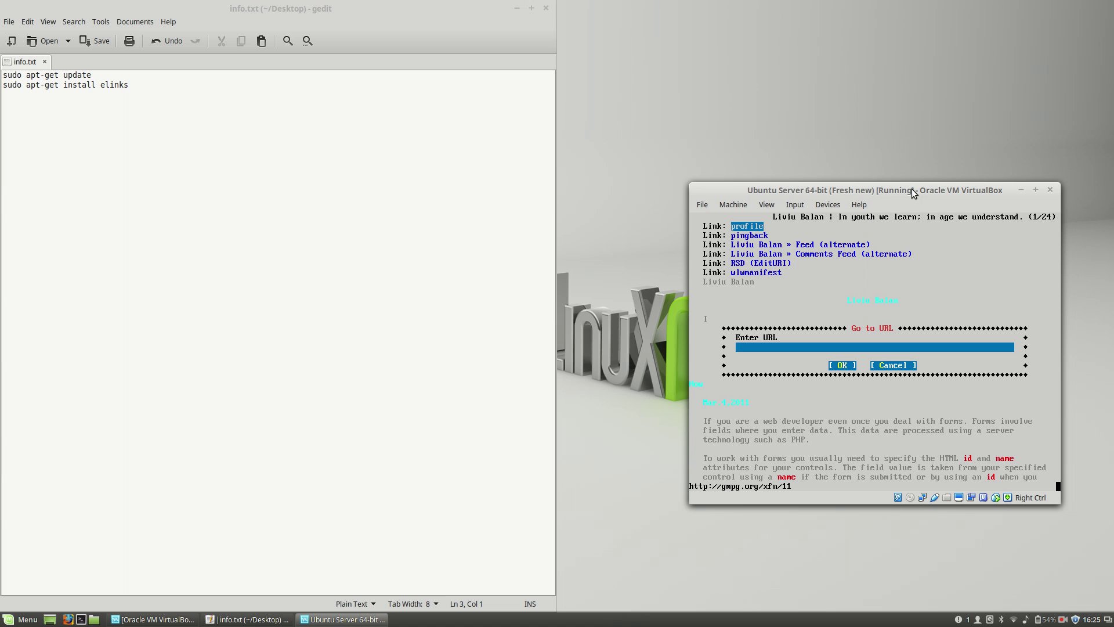
pyautogui.write('googl')
pyautogui.write('e.ro')
pyautogui.press('Return')
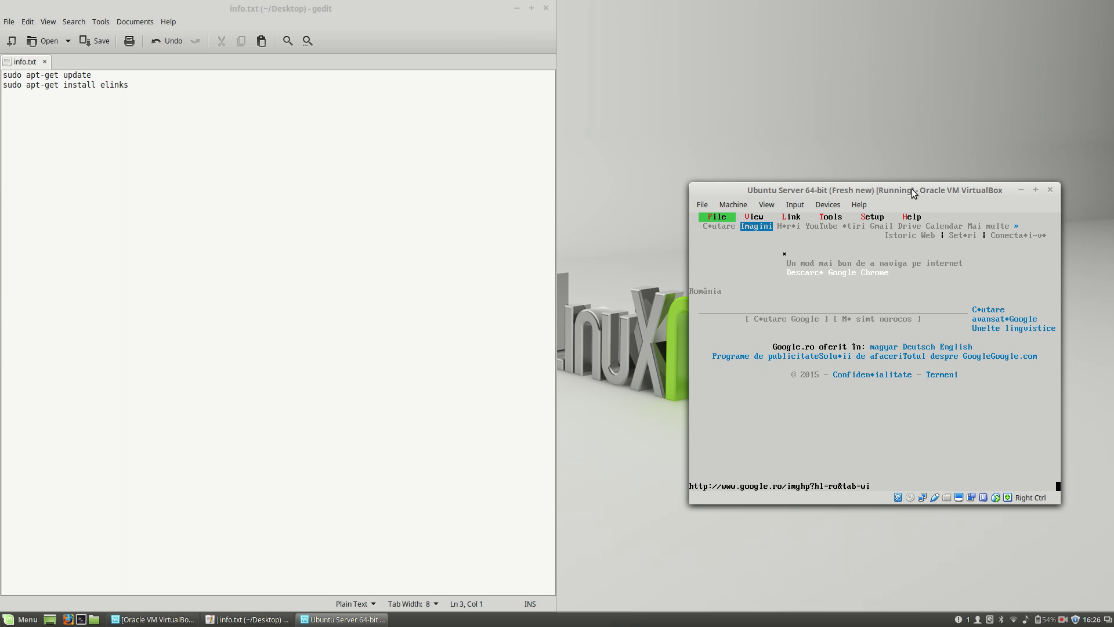
pyautogui.press('Return')
pyautogui.press('Right')
pyautogui.press('Right')
pyautogui.press('Right')
pyautogui.press('Right')
pyautogui.press('Right')
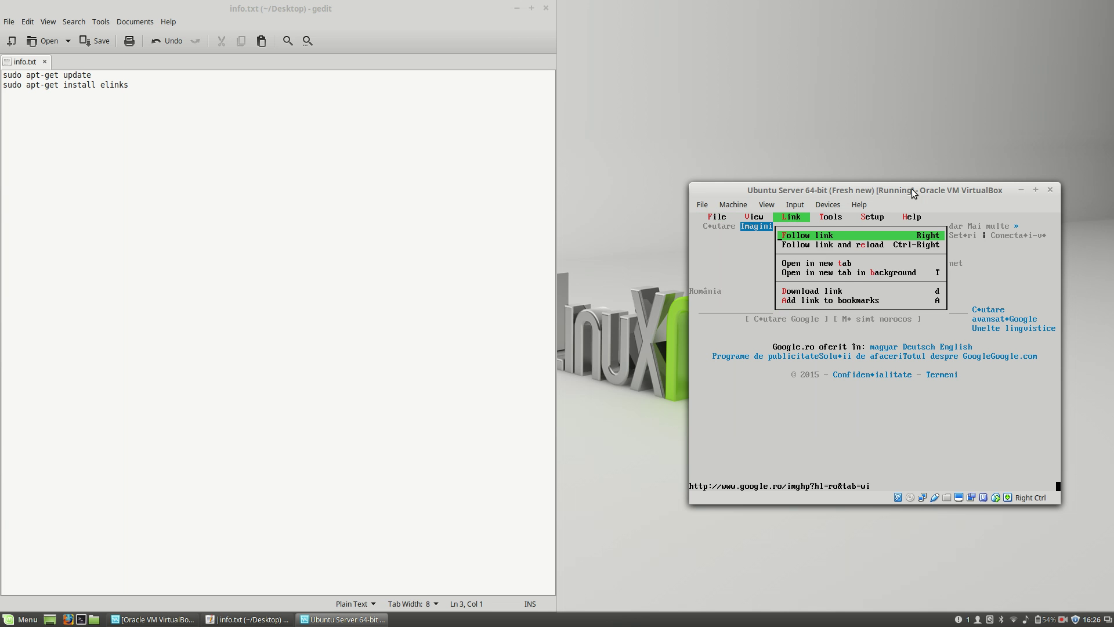
pyautogui.press('Left')
pyautogui.press('Left')
pyautogui.press('Left')
pyautogui.press('Left')
pyautogui.press('Left')
pyautogui.press('Left')
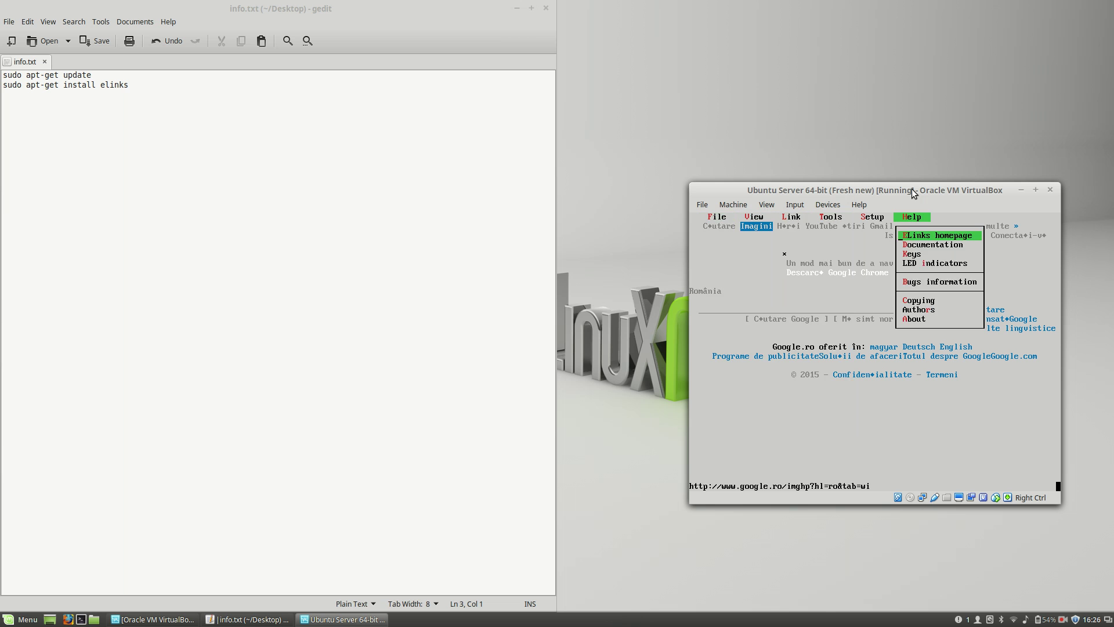
pyautogui.press('Right')
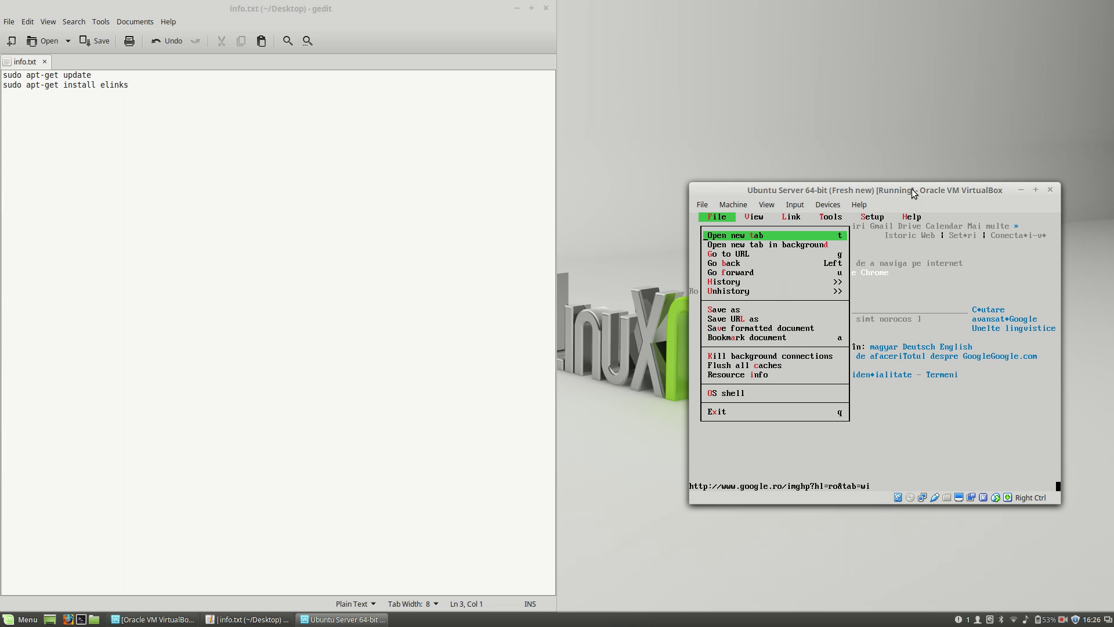
pyautogui.press('Escape')
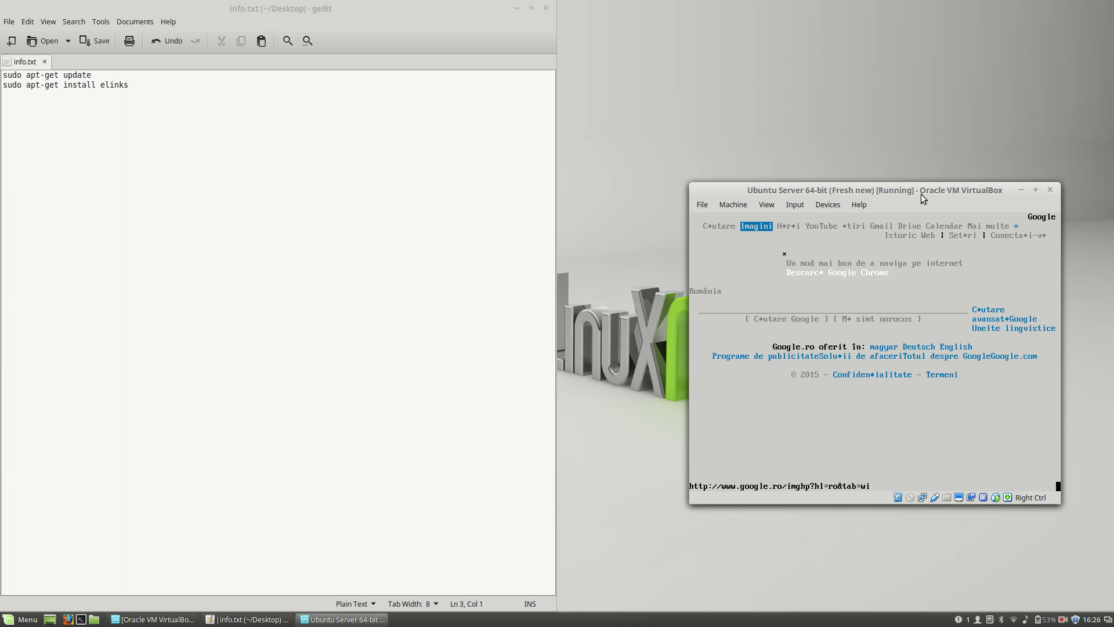
# - Browse the ELinks File menu toward Exit, then back out without quitting
pyautogui.press('Escape')
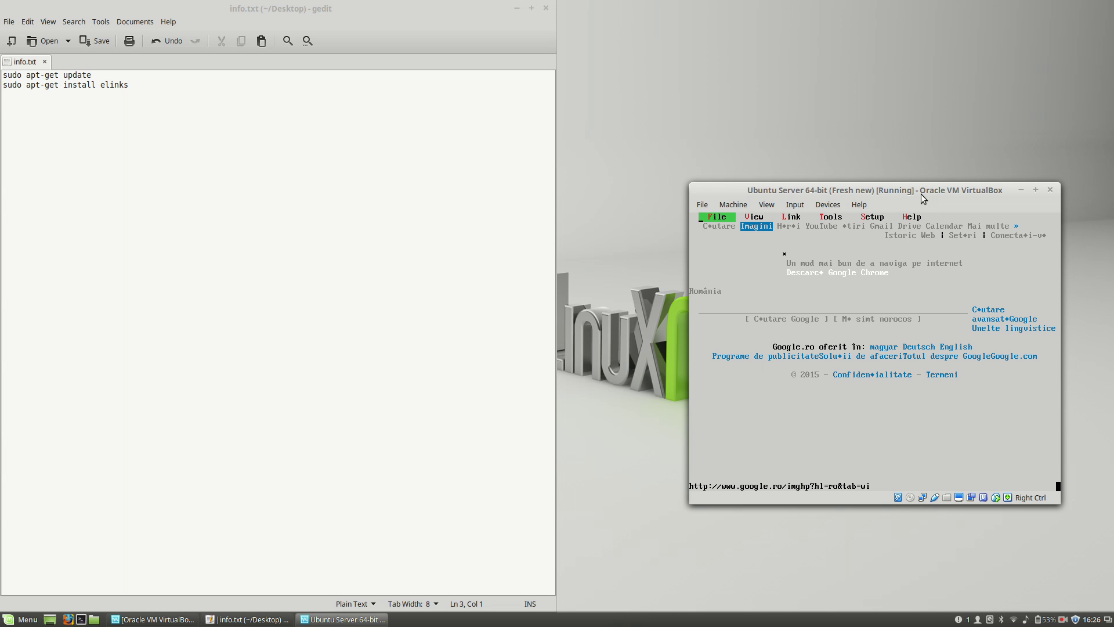
pyautogui.press('Return')
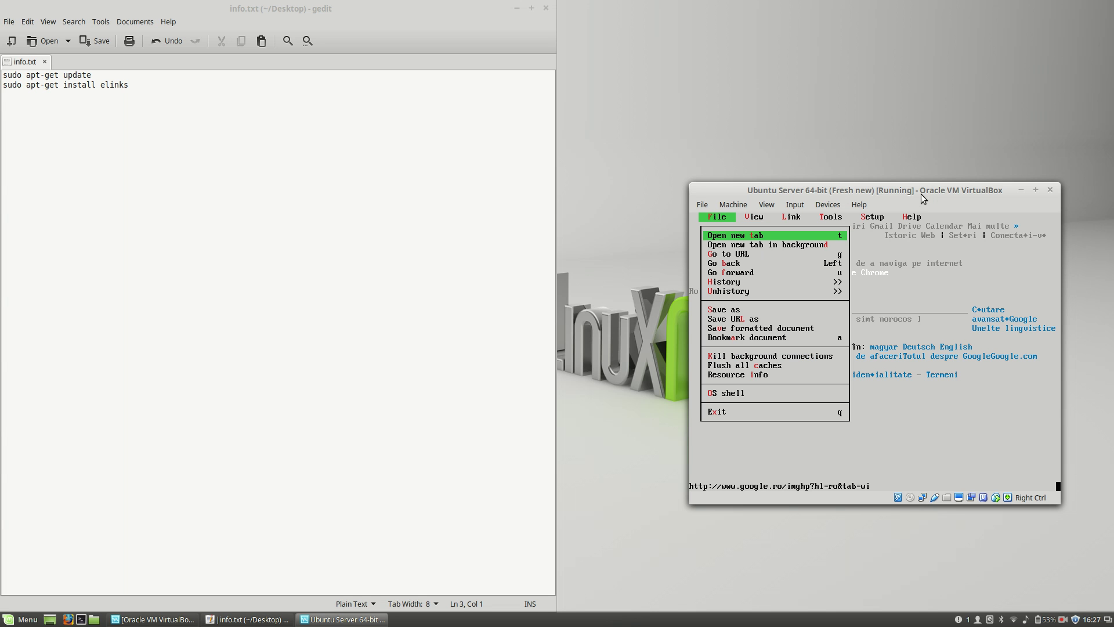
pyautogui.press('Up')
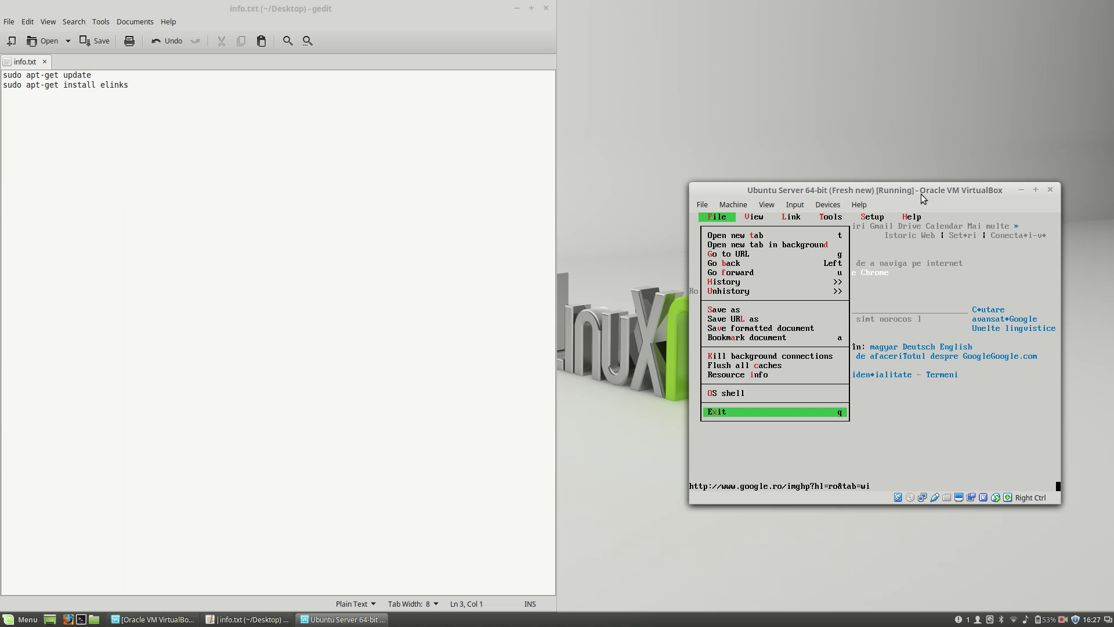
pyautogui.press('Escape')
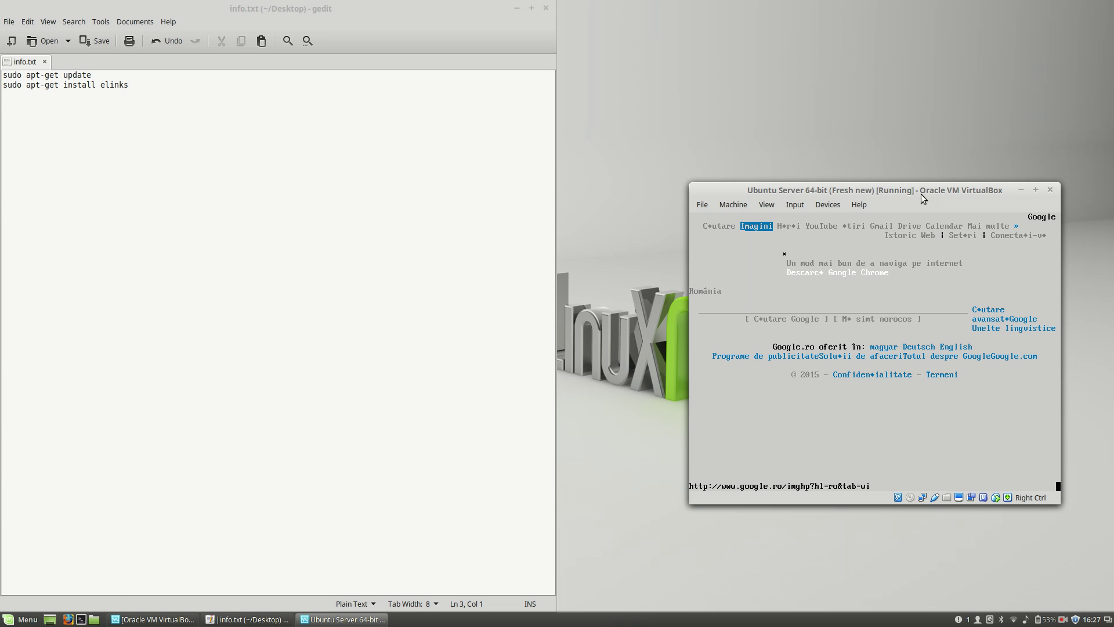
# - Quit ELinks with q, confirm the prompt, and release focus from the VM
pyautogui.press('q')
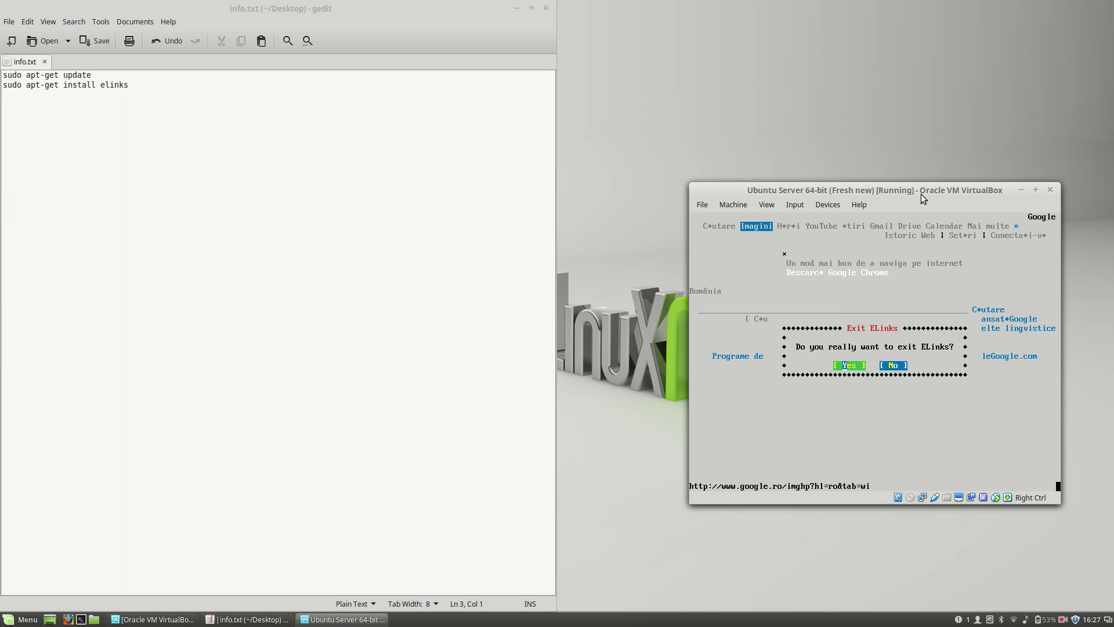
pyautogui.press('Return')
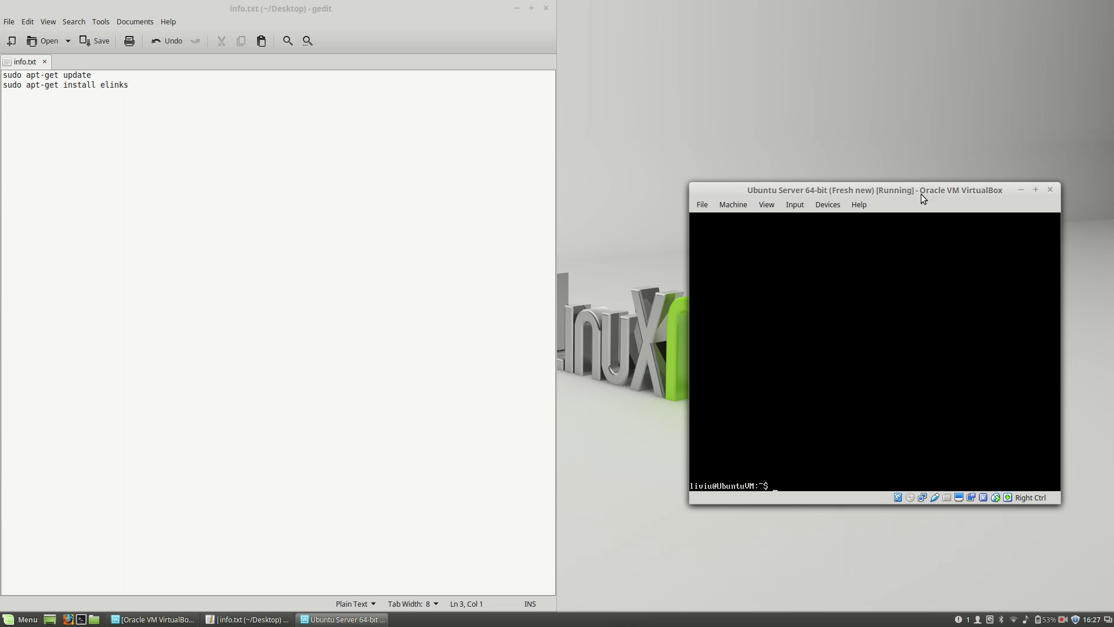
pyautogui.click(632, 226)
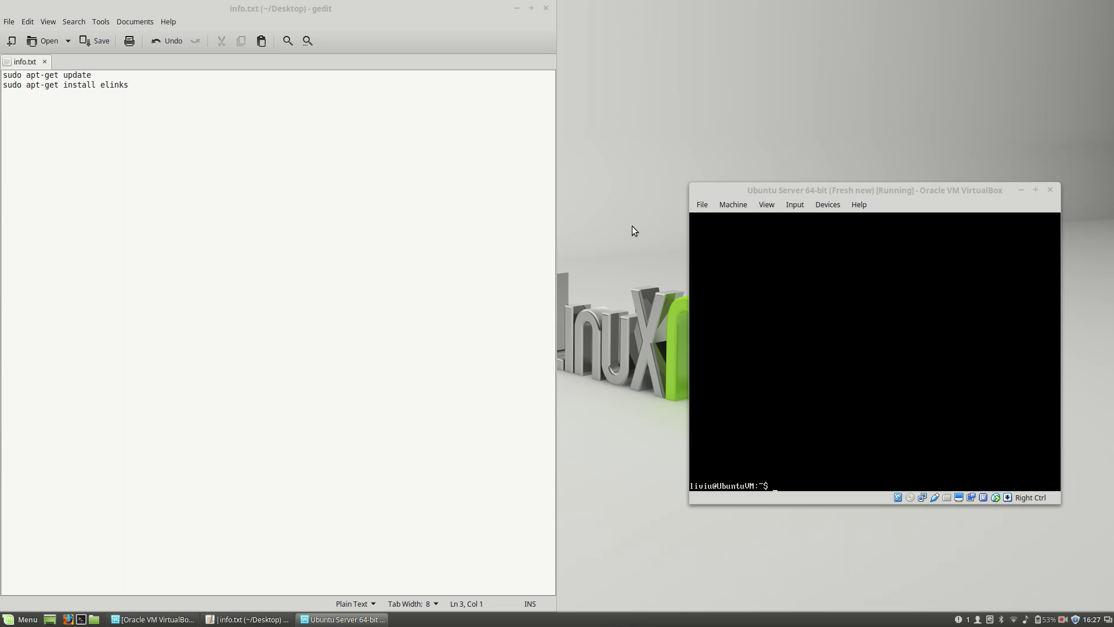